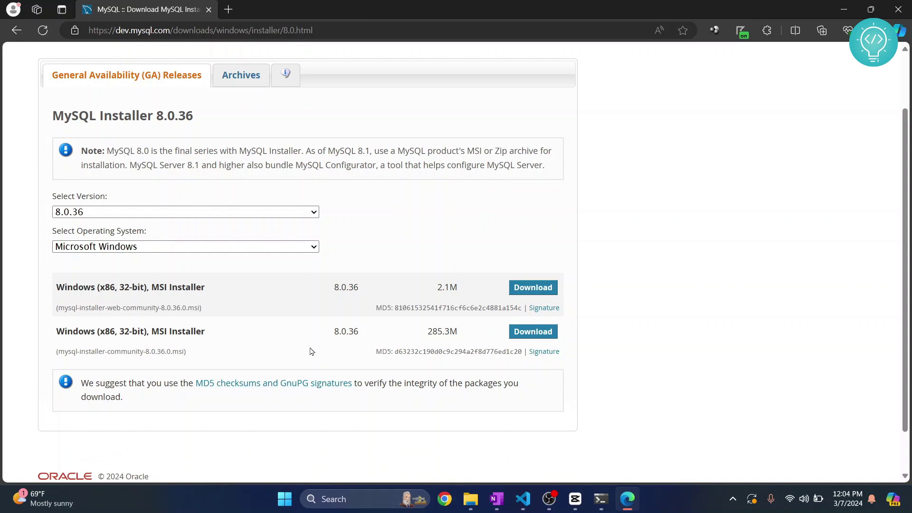
Download the full 285.3M mysql-installer-community 8.0.36 MSI package.
left_click_drag(425, 336, 459, 337)
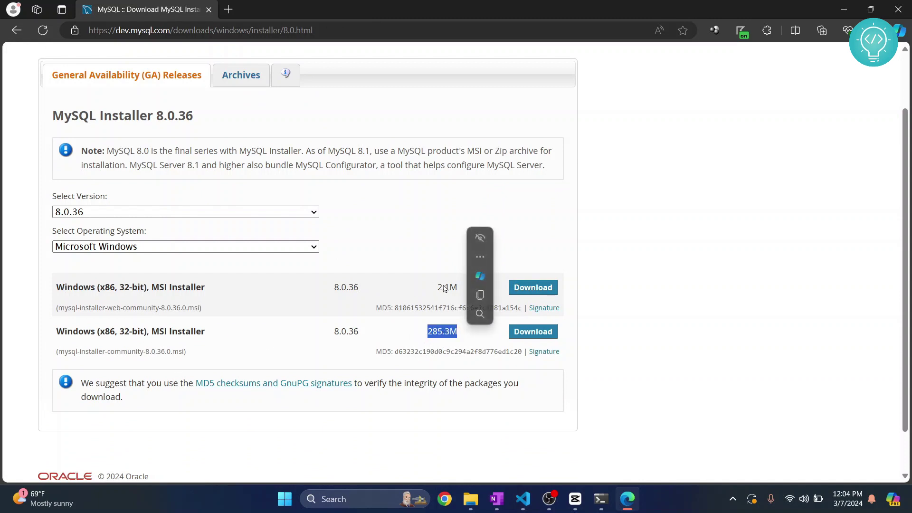
left_click(524, 335)
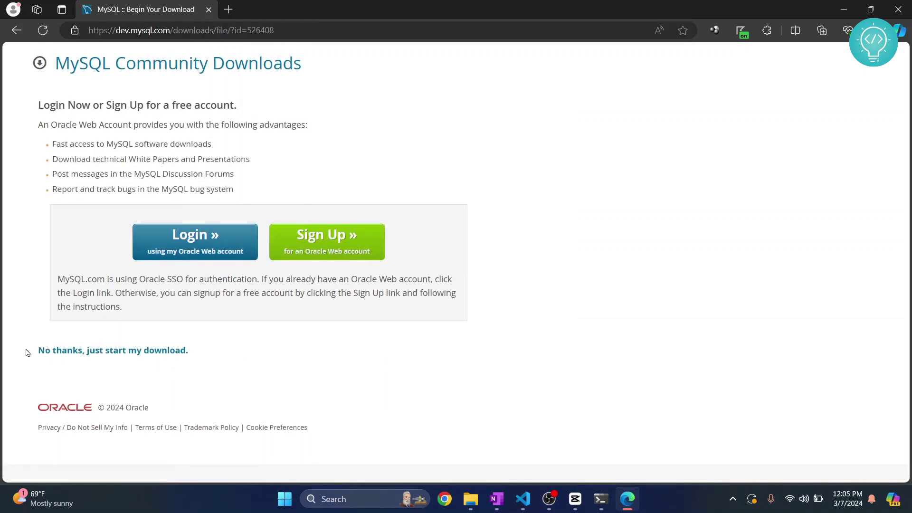
Skip sign-in to download the installer, launch it, and choose the Custom setup type.
left_click(122, 352)
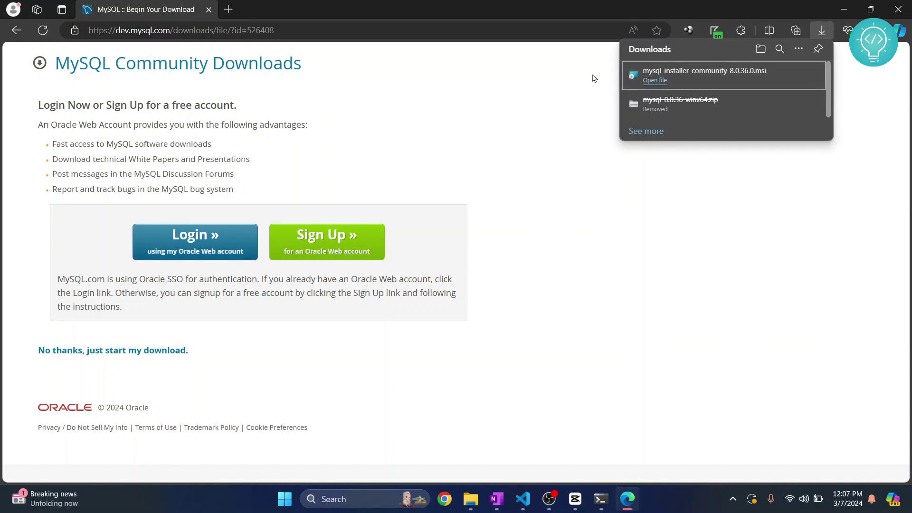
left_click(664, 81)
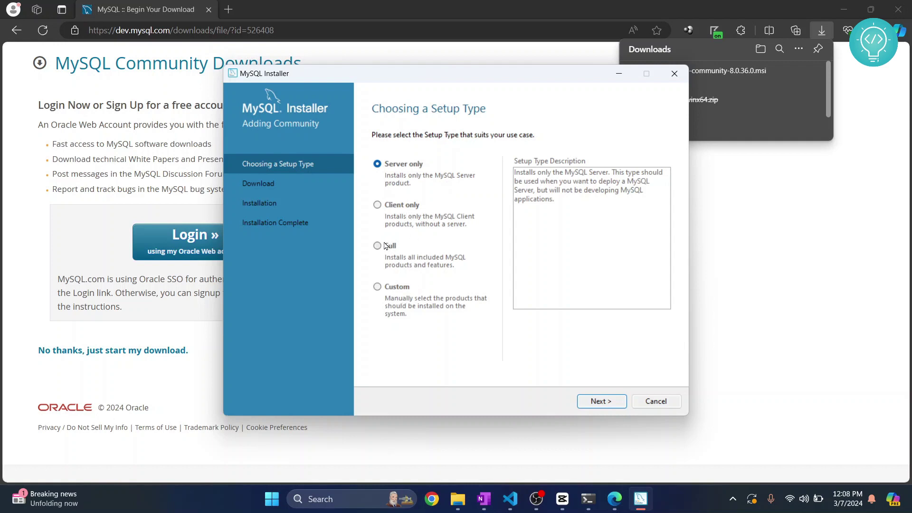
left_click(377, 287)
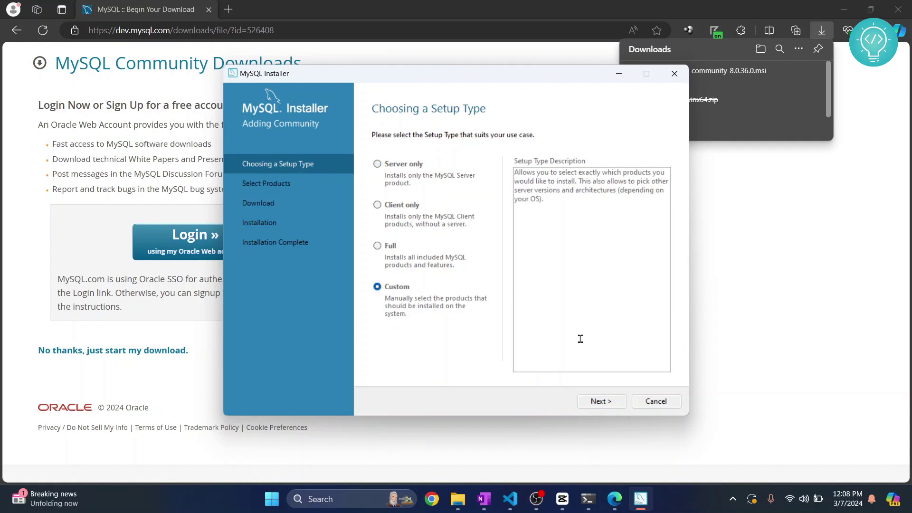
left_click(606, 402)
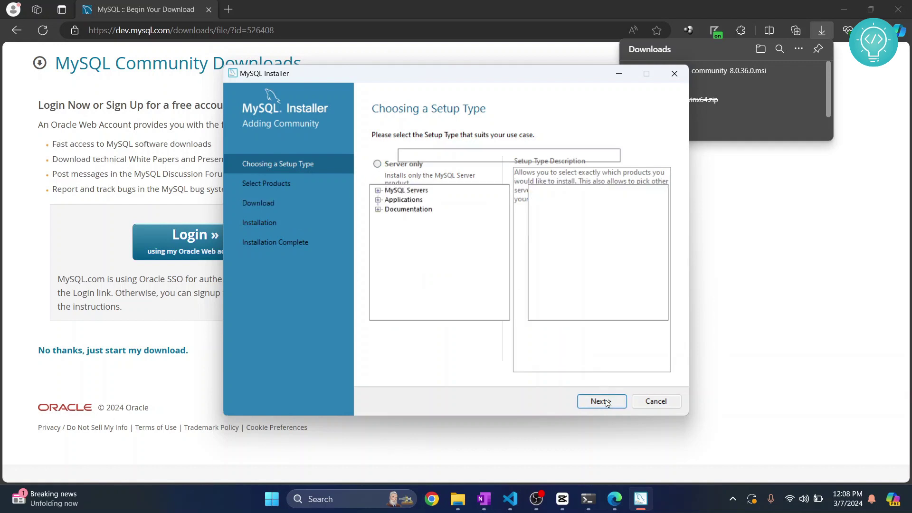
Add MySQL Server 8.0.36 - X64 to the Products To Be Installed list.
left_click(378, 191)
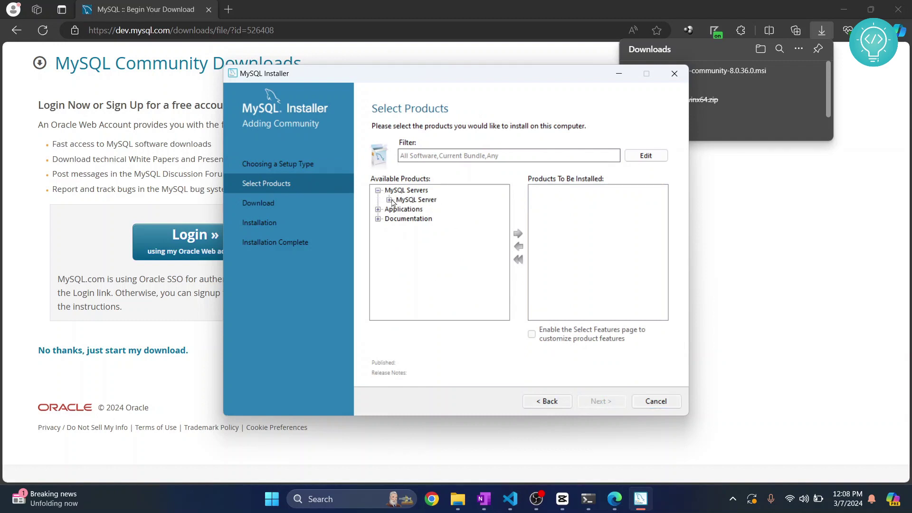
left_click(389, 200)
left_click(434, 210)
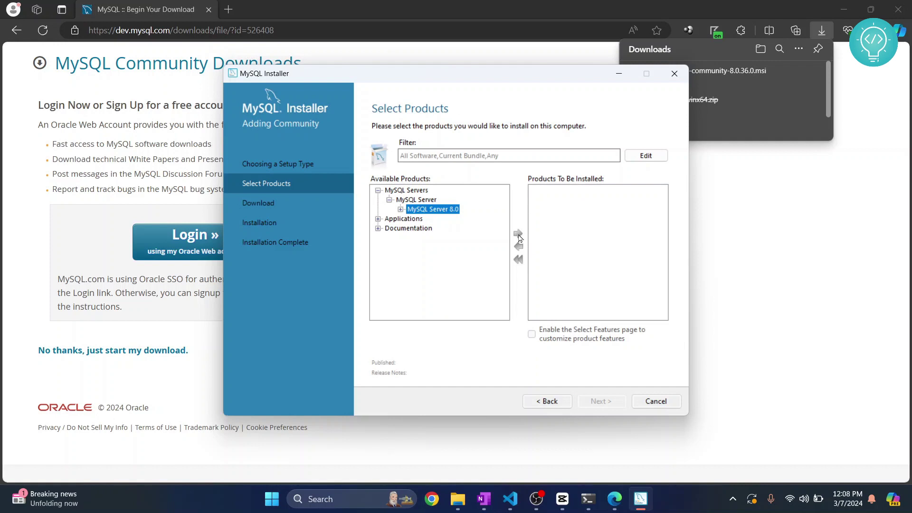
left_click(400, 209)
left_click(452, 220)
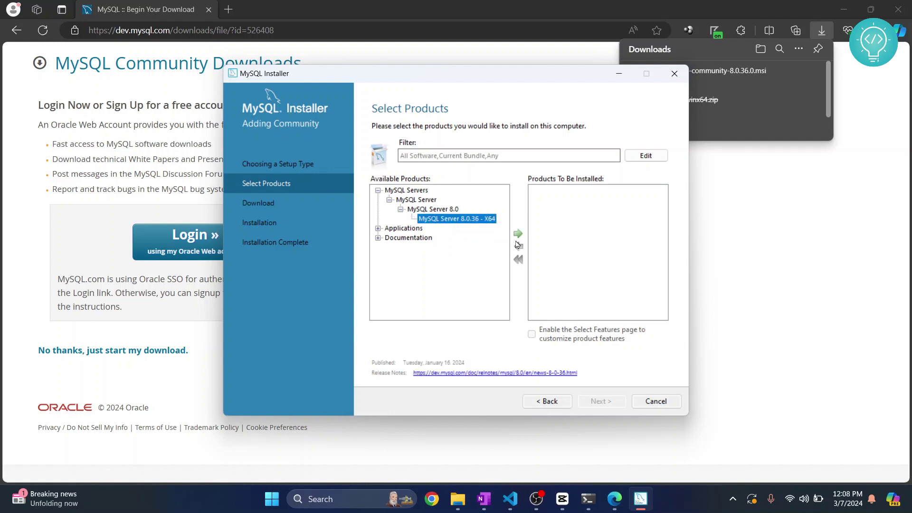
left_click(518, 234)
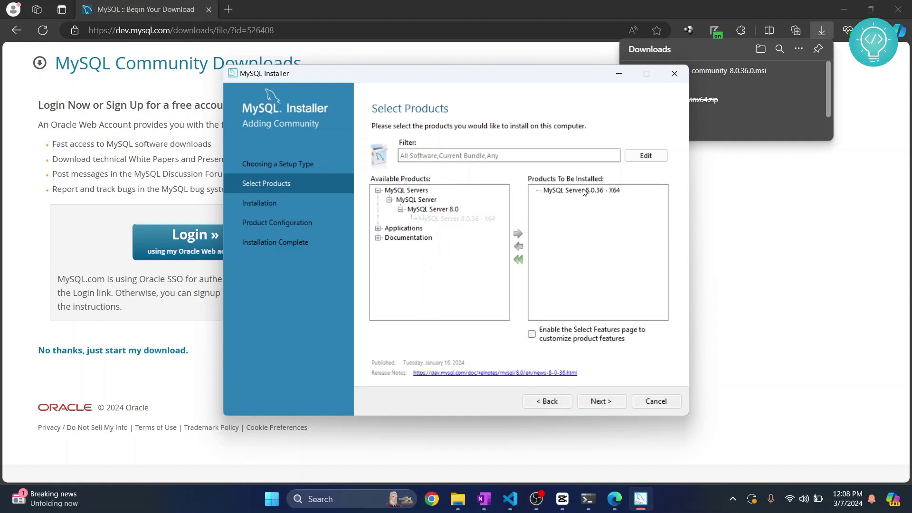
Add MySQL Workbench 8.0.36 - X64 to the install list.
left_click(378, 229)
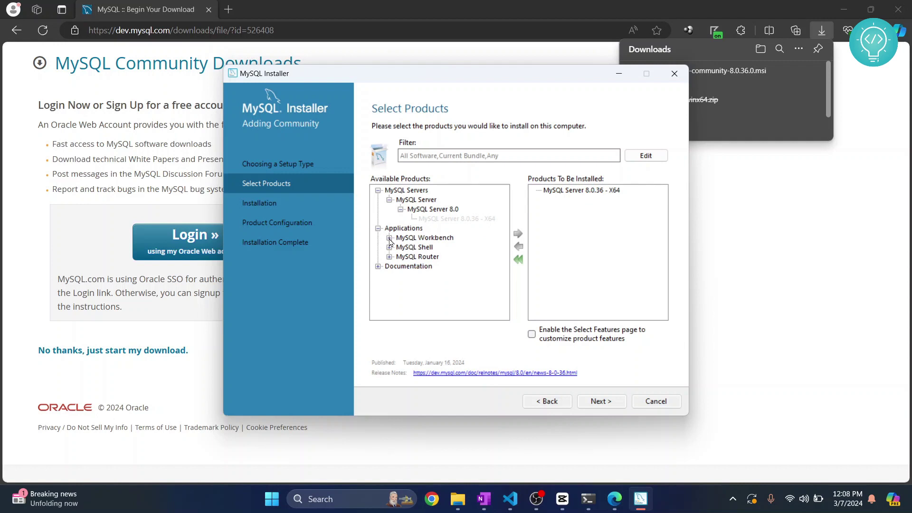
left_click(390, 239)
left_click(400, 247)
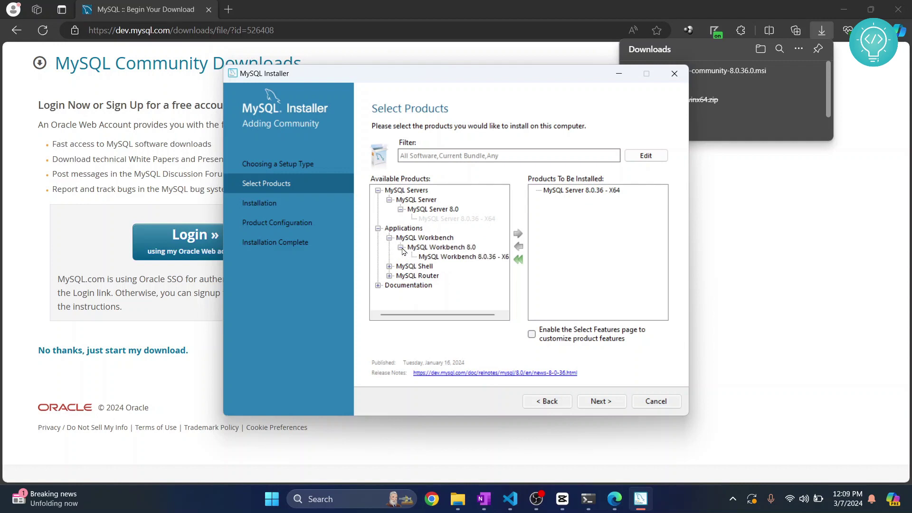
left_click(457, 257)
left_click(518, 234)
Add MySQL Shell 8.0.36 - X64 to the install list.
left_click(390, 266)
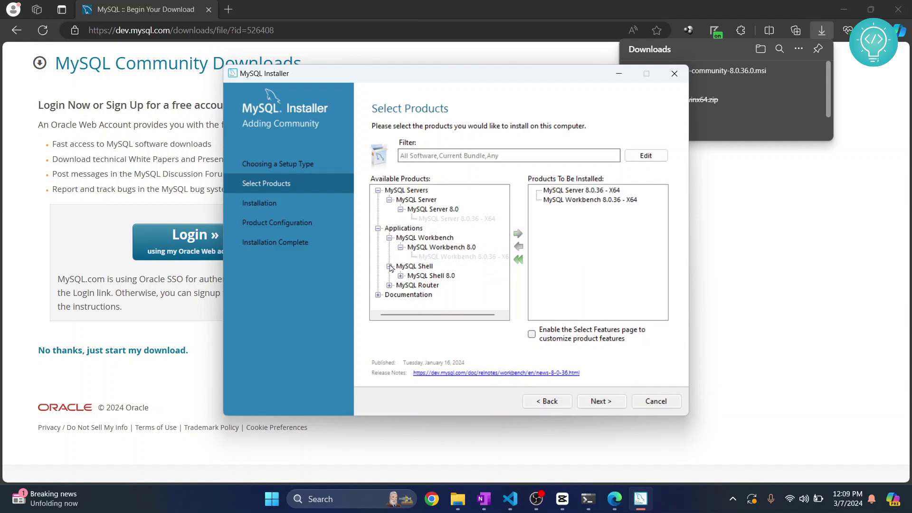
left_click(396, 276)
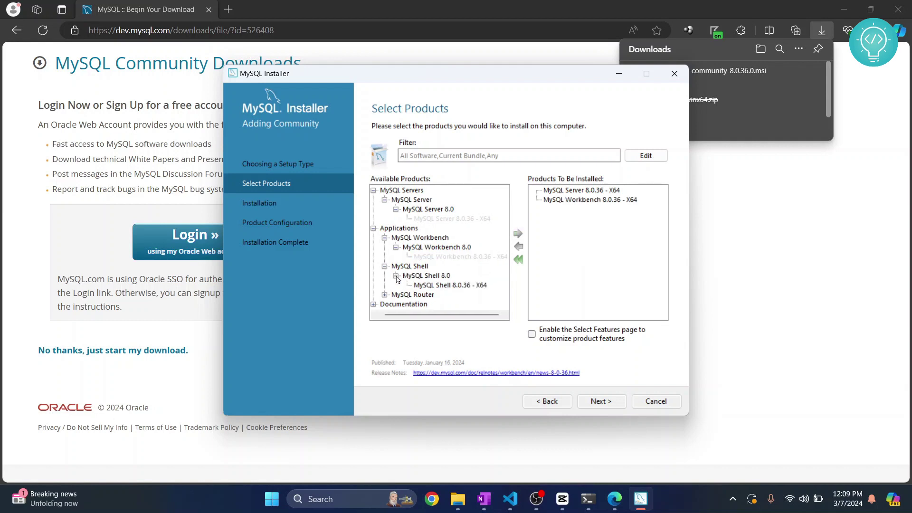
left_click(451, 288)
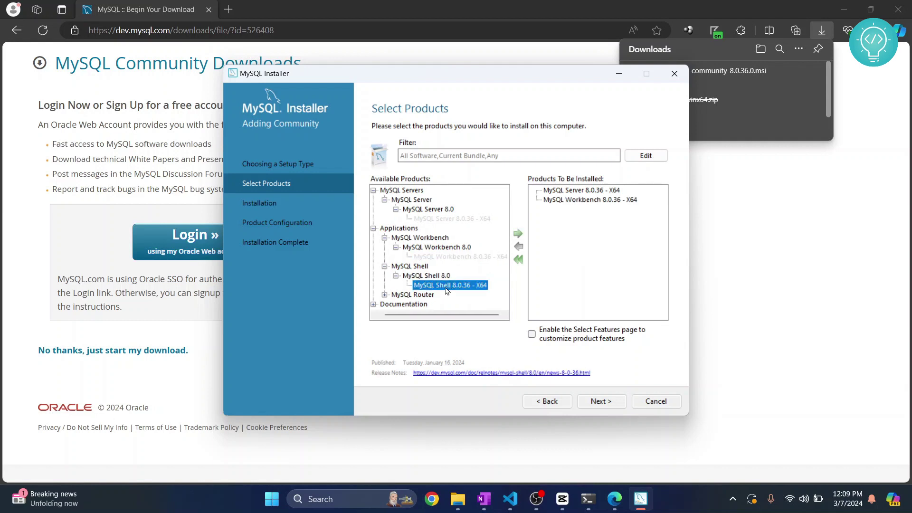
left_click(517, 236)
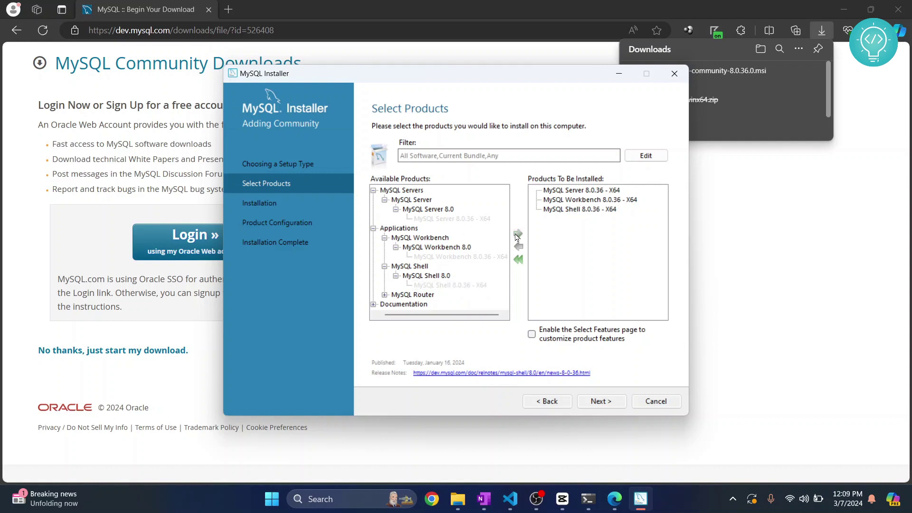
Browse the MySQL Router 8.0 and Documentation entries without adding them.
left_click(385, 296)
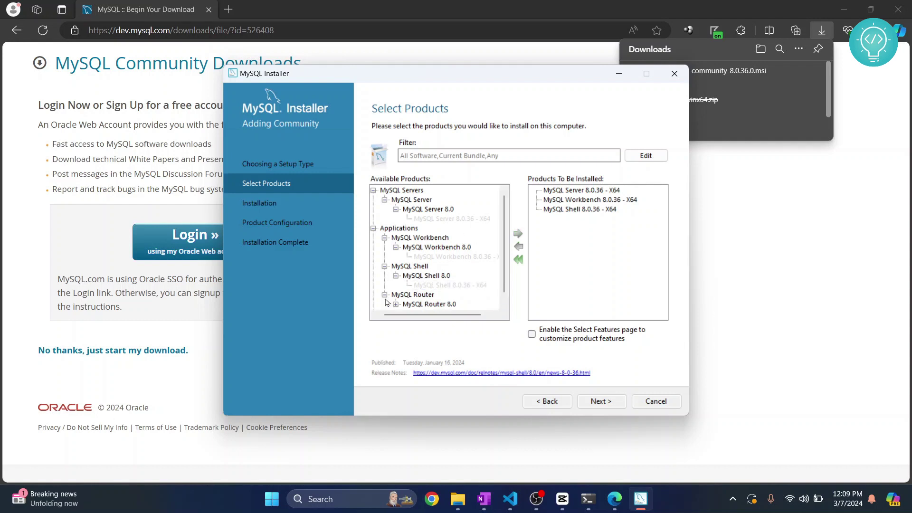
left_click(396, 295)
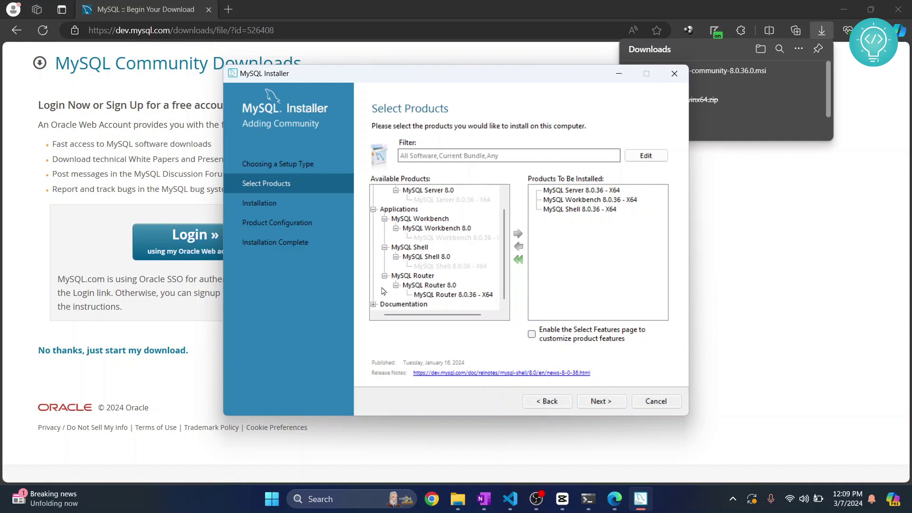
left_click(373, 305)
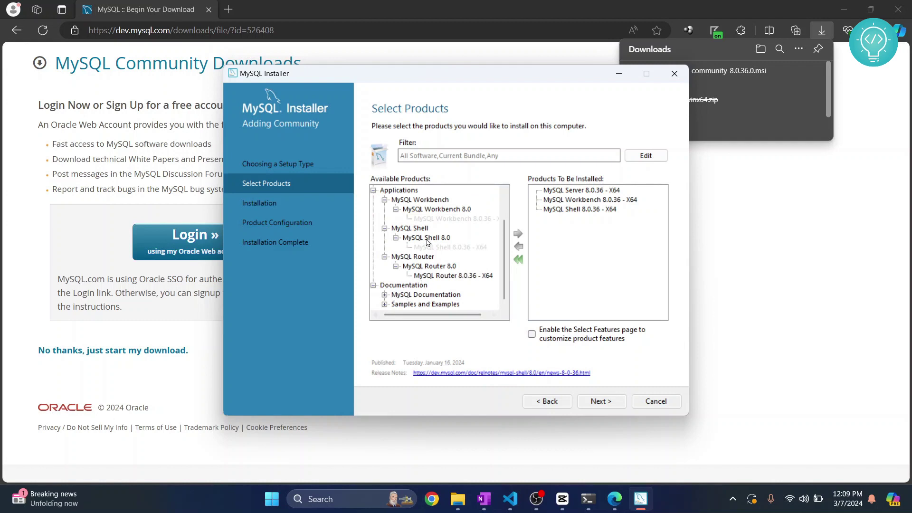
scroll(433, 257, "up", 2)
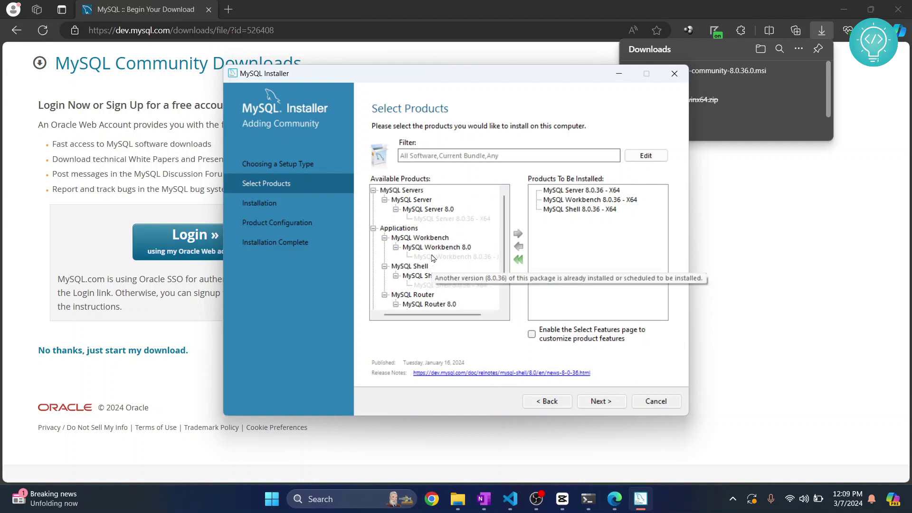
Install the three queued 8.0.36 products and continue once all show Complete.
left_click(601, 402)
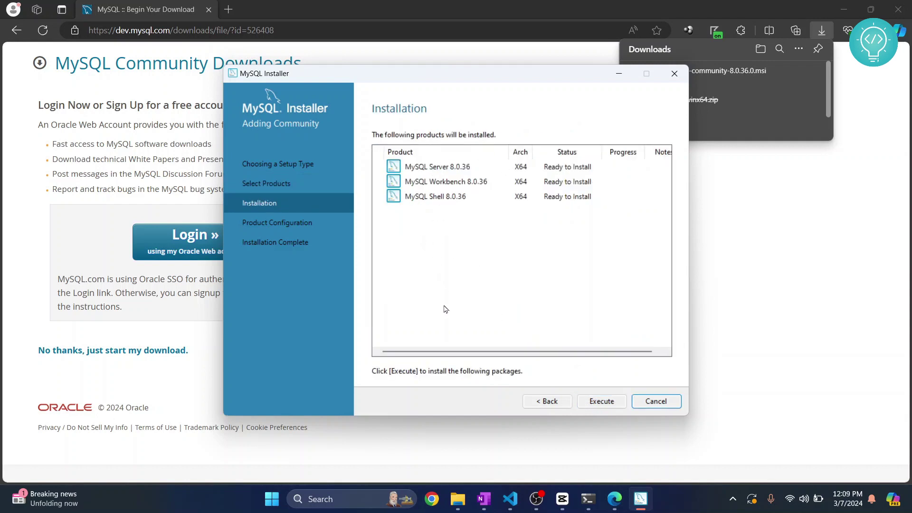
left_click(602, 401)
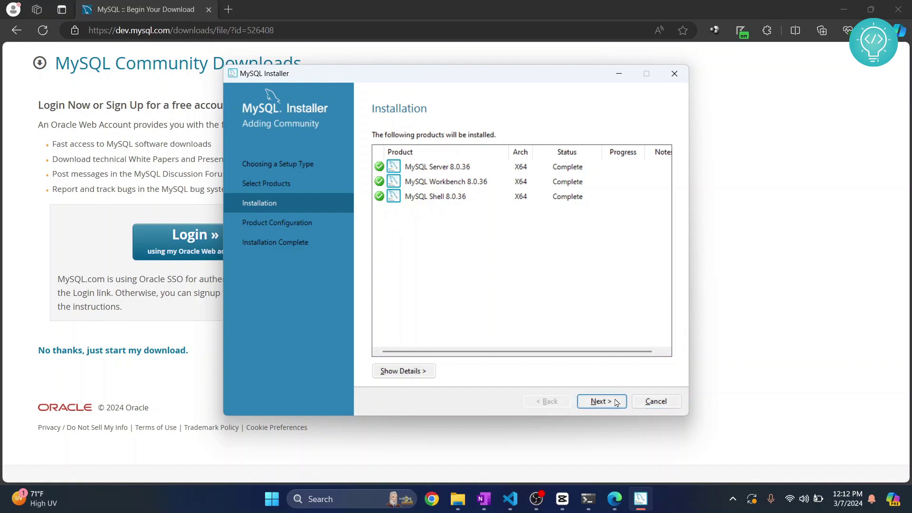
left_click(599, 401)
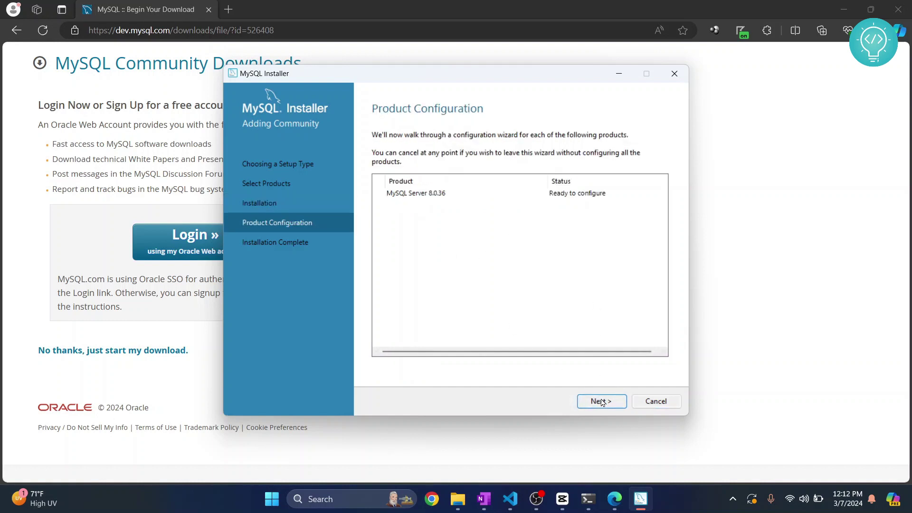
Keep Development Computer type, TCP/IP port 3306 and strong password encryption for MySQL Server.
left_click(601, 401)
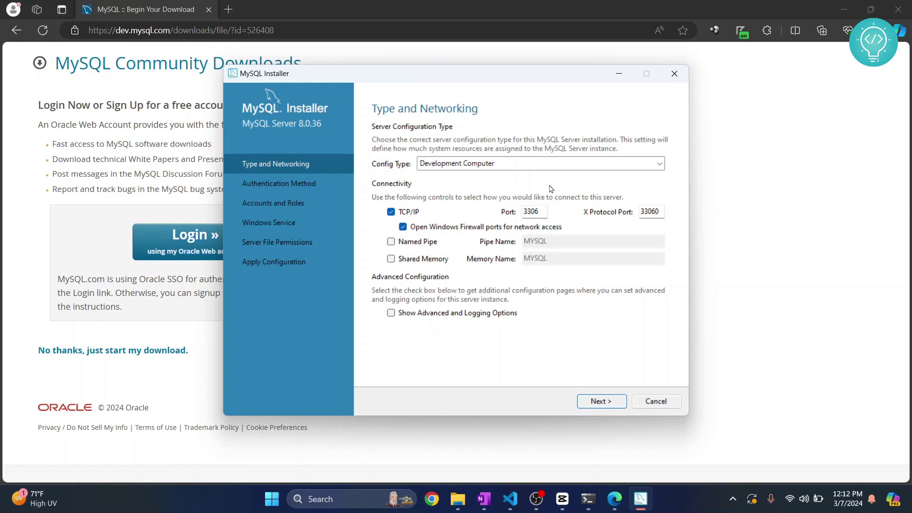
left_click(522, 165)
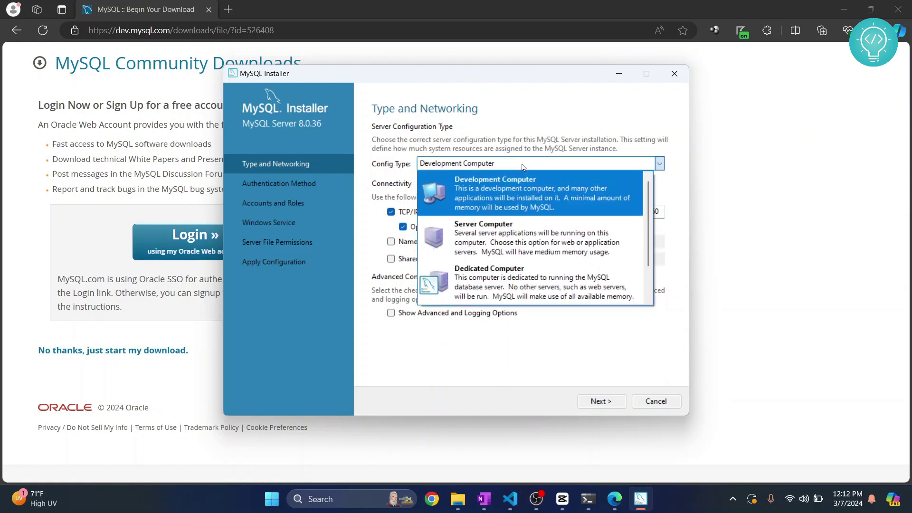
left_click(560, 144)
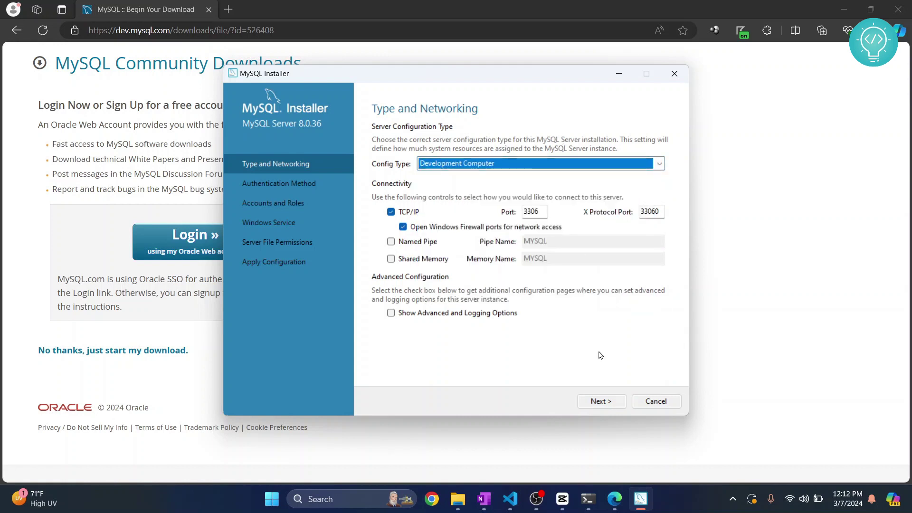
left_click(600, 401)
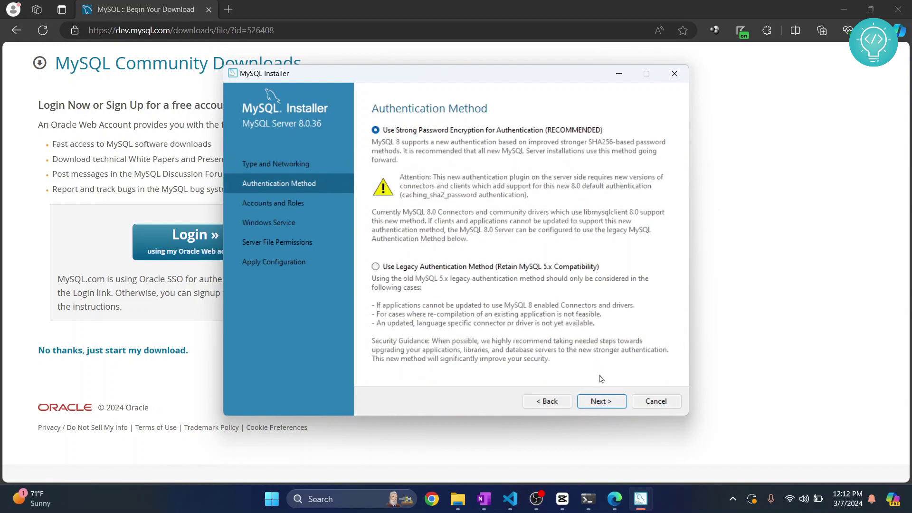
left_click(602, 402)
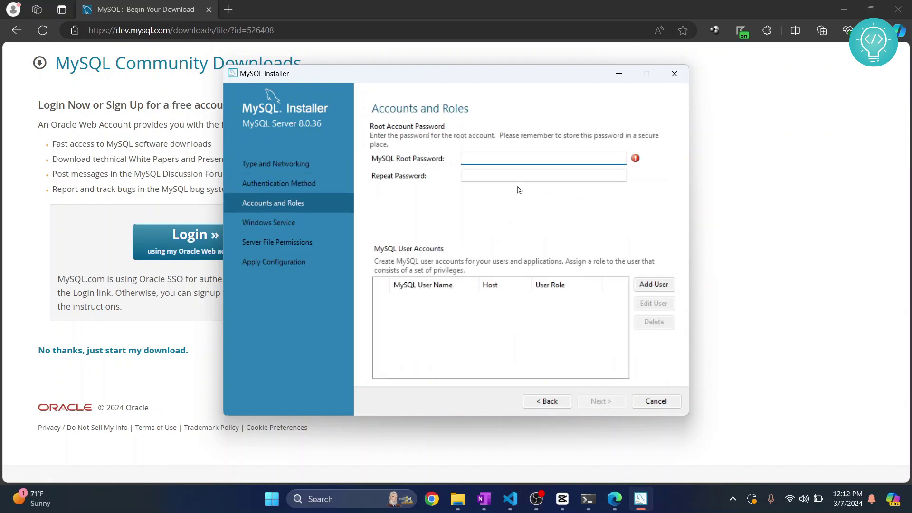
Enter and repeat the root account password, then continue to the Windows Service settings.
type("password")
key("Tab")
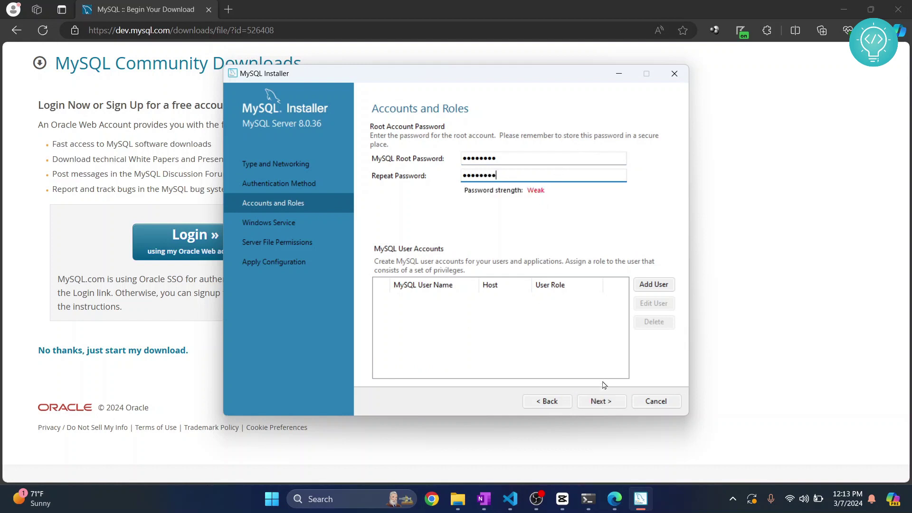
left_click(602, 402)
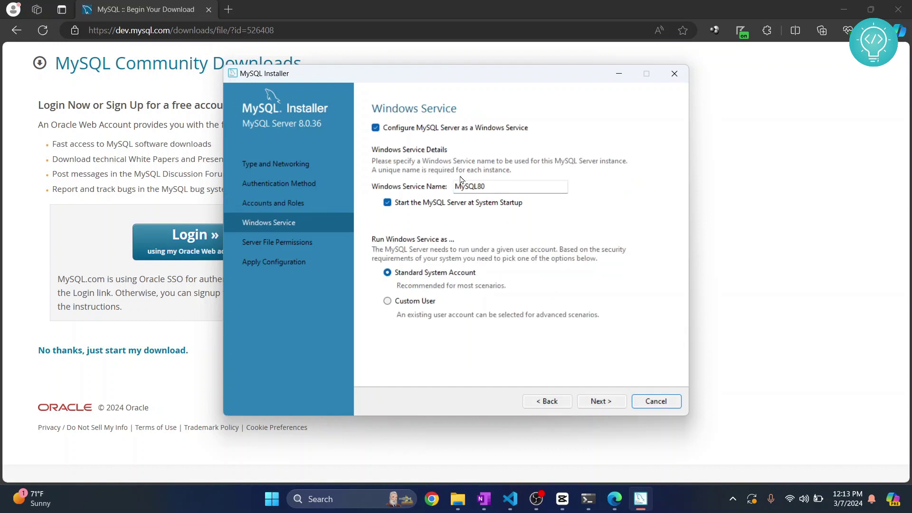
Keep the MySQL80 service and default file permissions, then execute the server configuration.
left_click(600, 402)
left_click(600, 402)
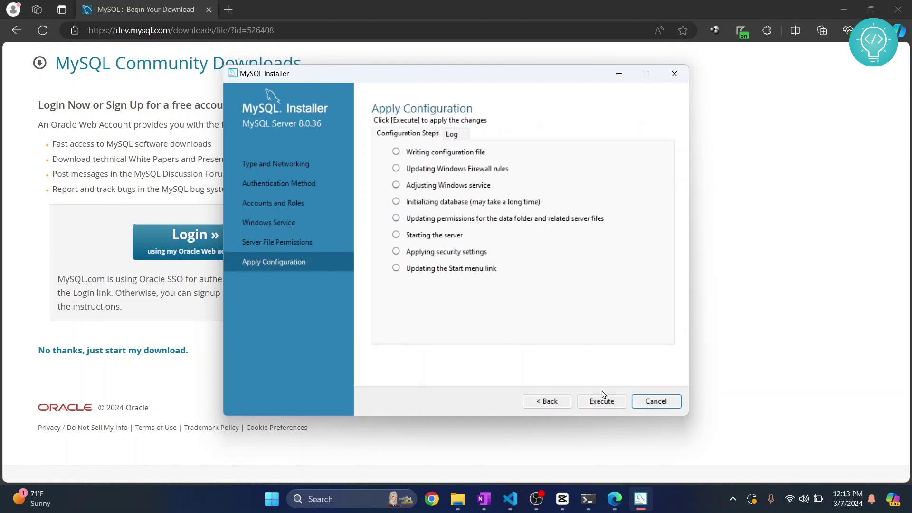
left_click(601, 402)
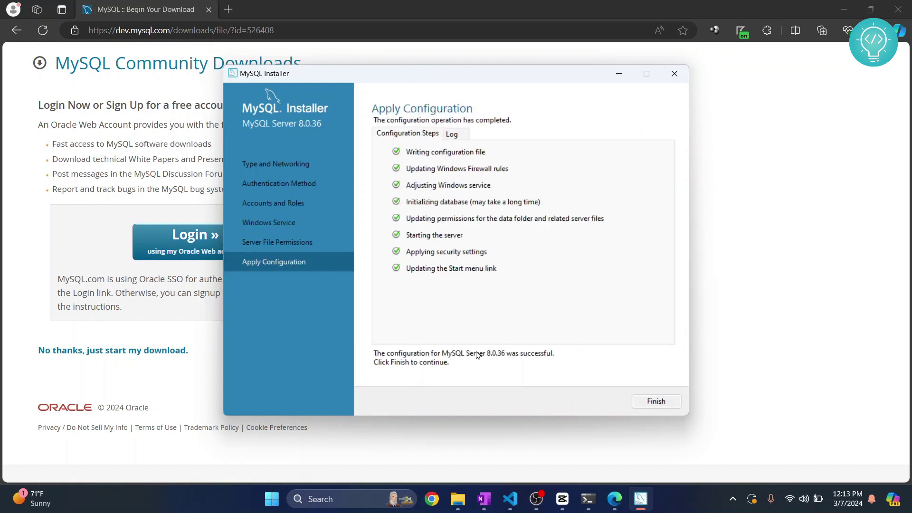
left_click(656, 402)
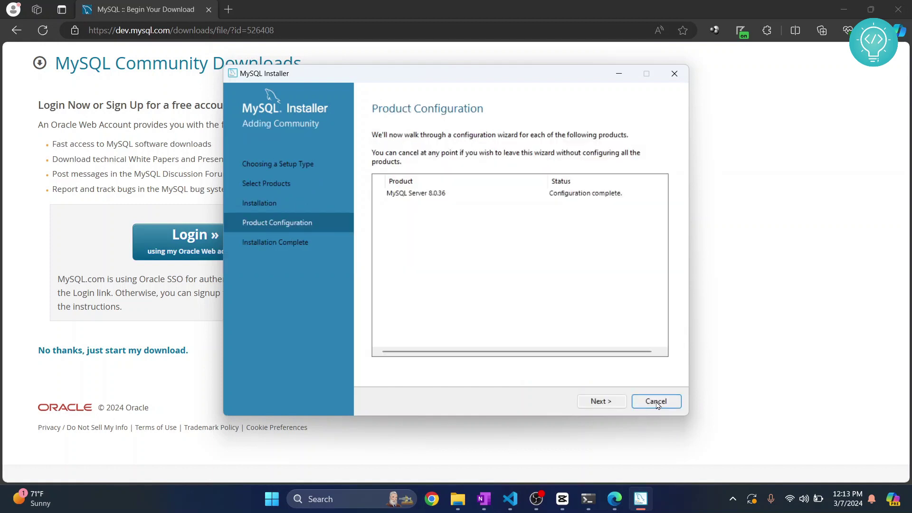
left_click(600, 402)
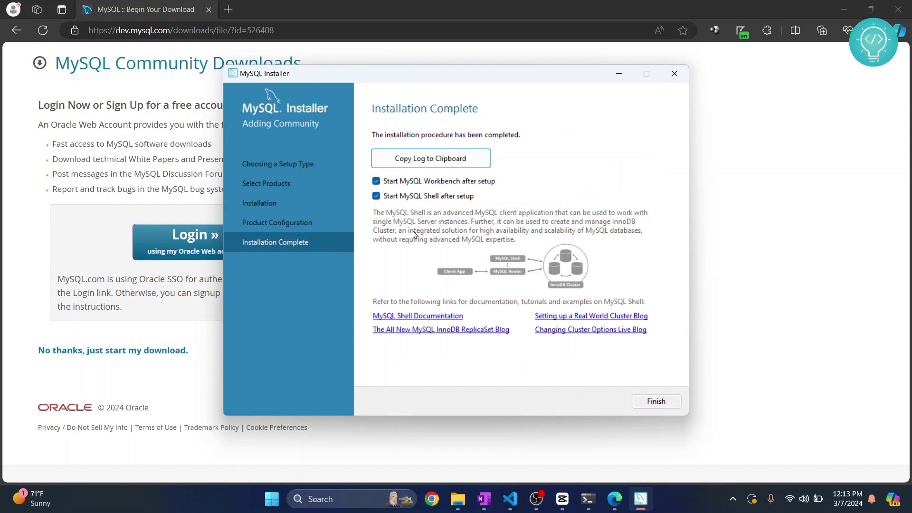
Finish the installer so Workbench and Shell launch, moving the Shell window aside.
left_click(655, 403)
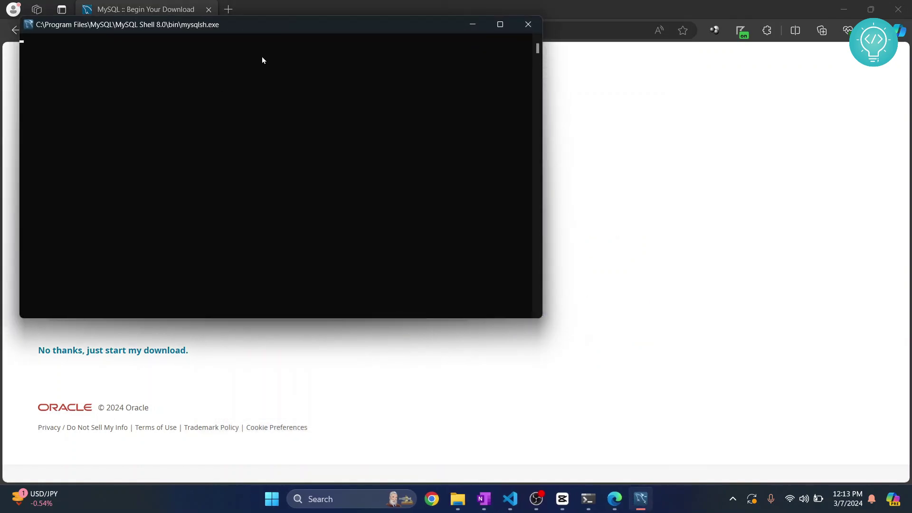
left_click_drag(232, 31, 446, 126)
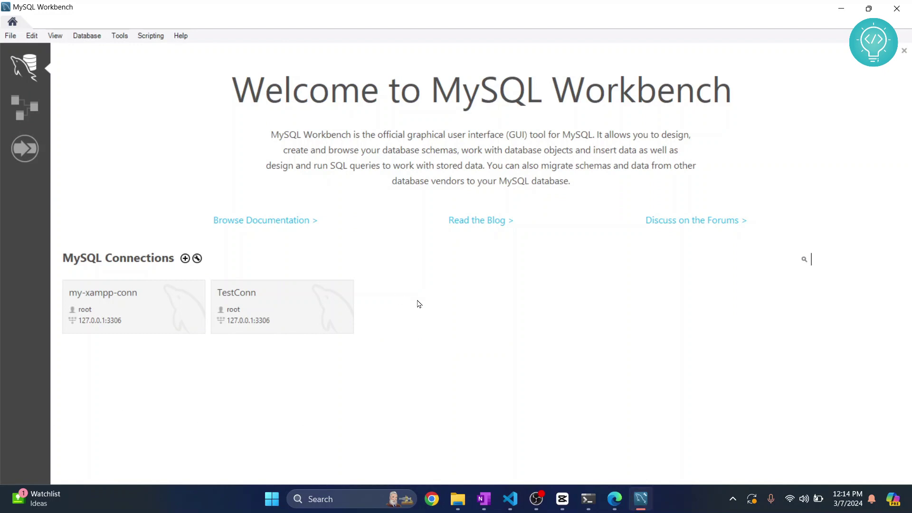
Connect through my-xampp-conn (127.0.0.1:3306) as root, saving the password in the vault.
left_click(156, 302)
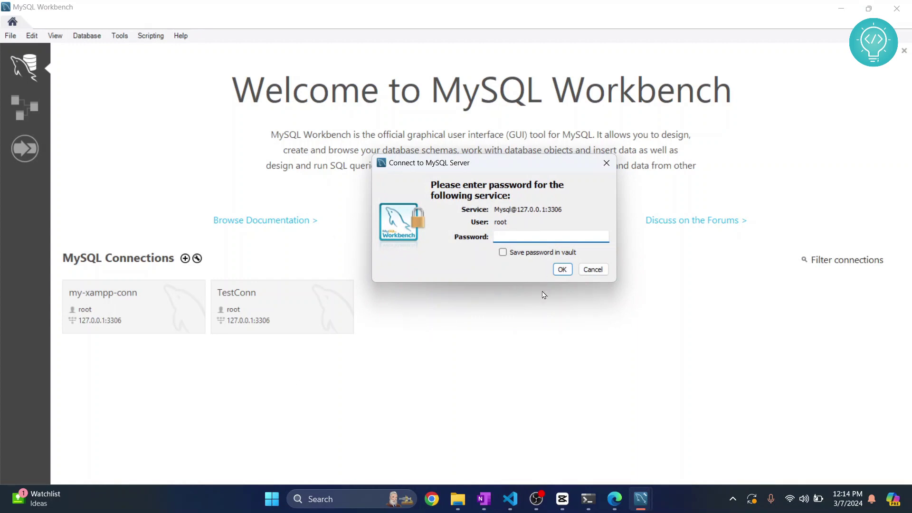
left_click_drag(443, 163, 394, 183)
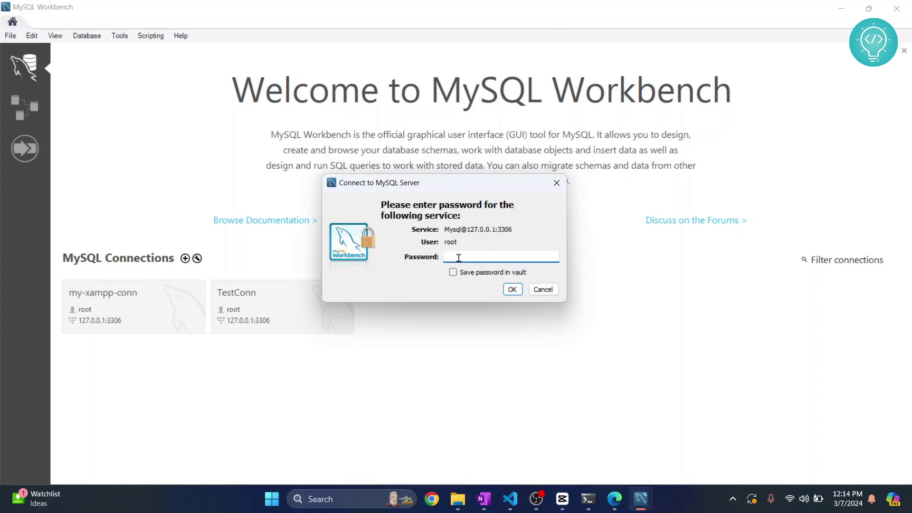
type("*")
left_click(453, 273)
left_click(512, 289)
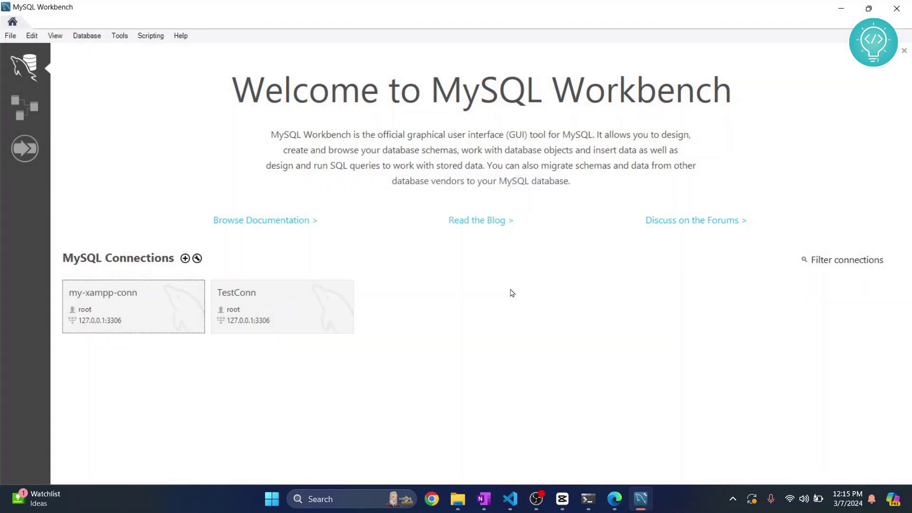
Close the new_schema tab with Don't Save, then dismiss the Database menu.
left_click(290, 69)
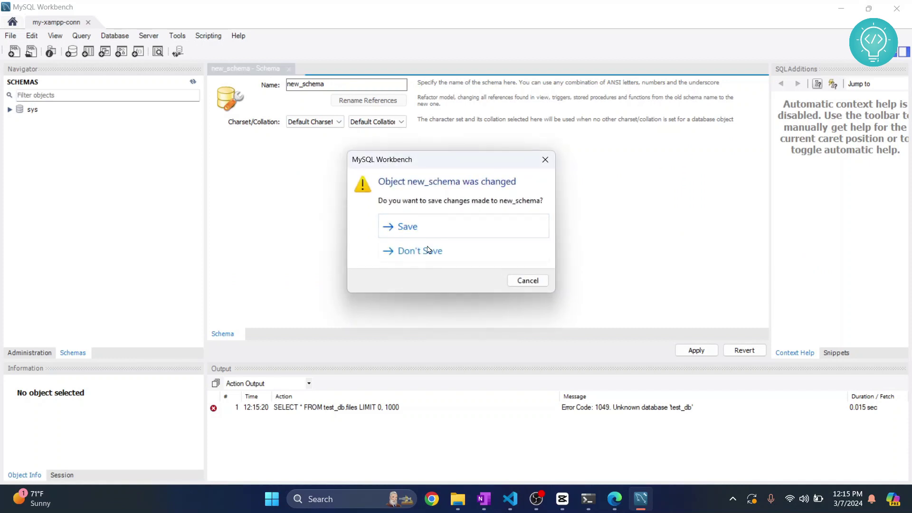
left_click(432, 261)
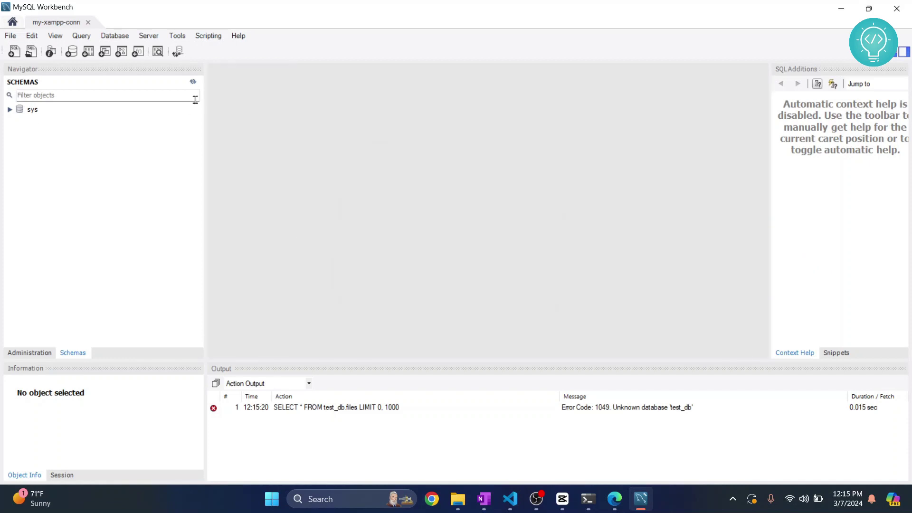
left_click(114, 36)
left_click(739, 282)
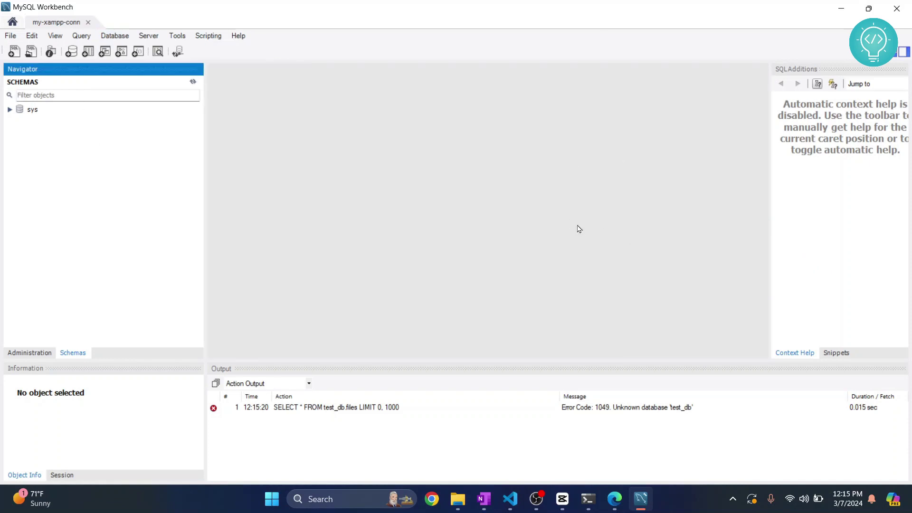